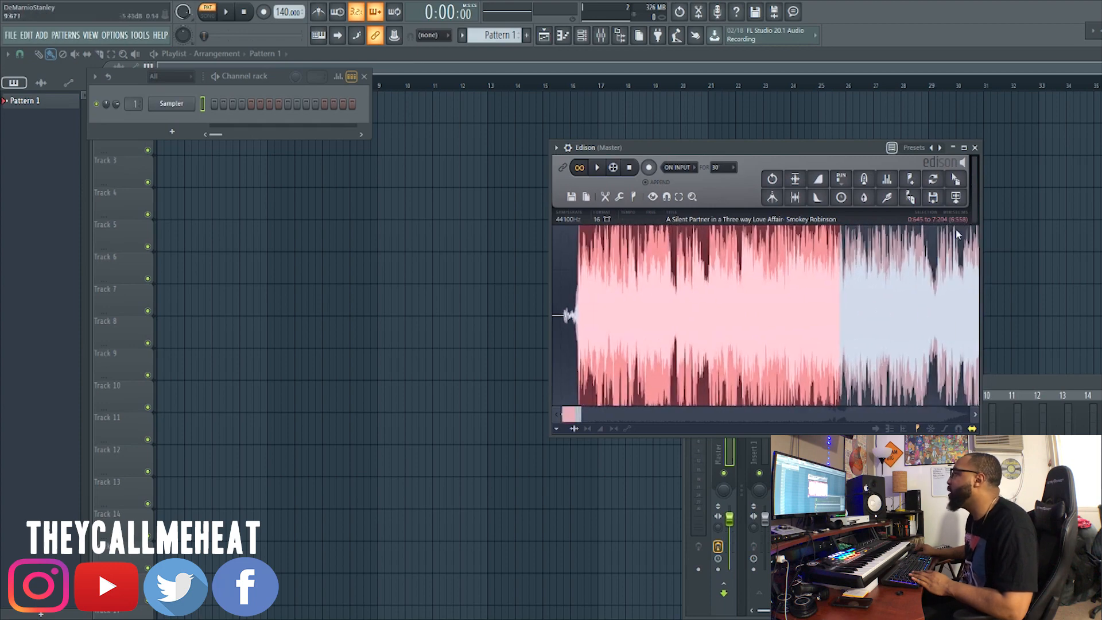
Step: Place the selected sample passage from Edison as an audio clip at the start of Track 1
drag(967, 194, 956, 275)
drag(225, 218, 209, 167)
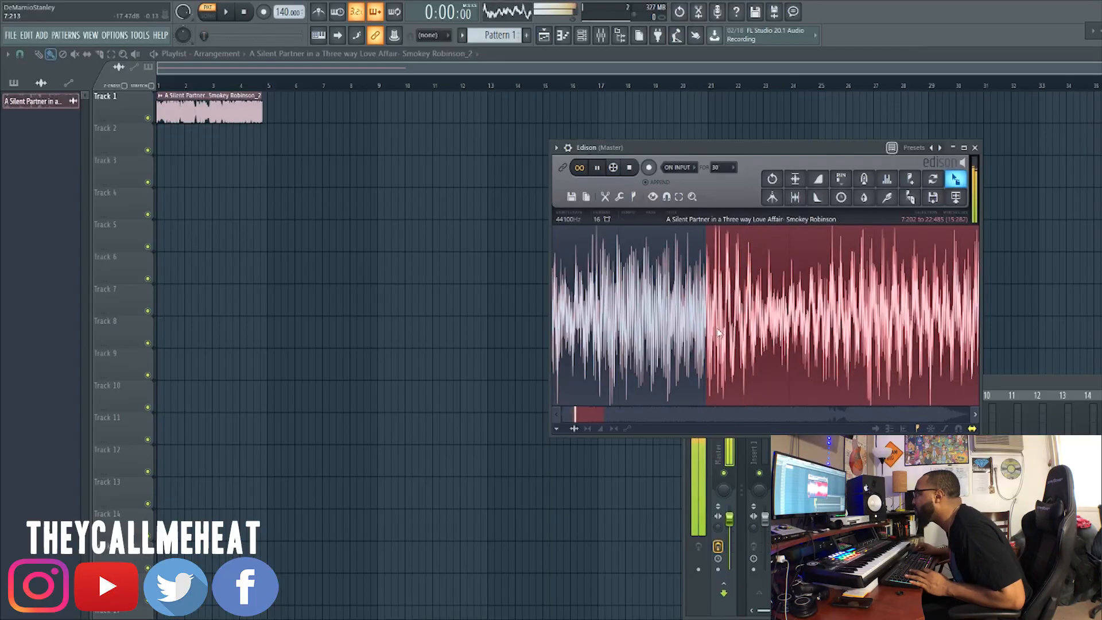
Step: Shorten the looping selection that starts at 7.202 by pulling its end point earlier in the waveform
scroll(849, 352, down, 5)
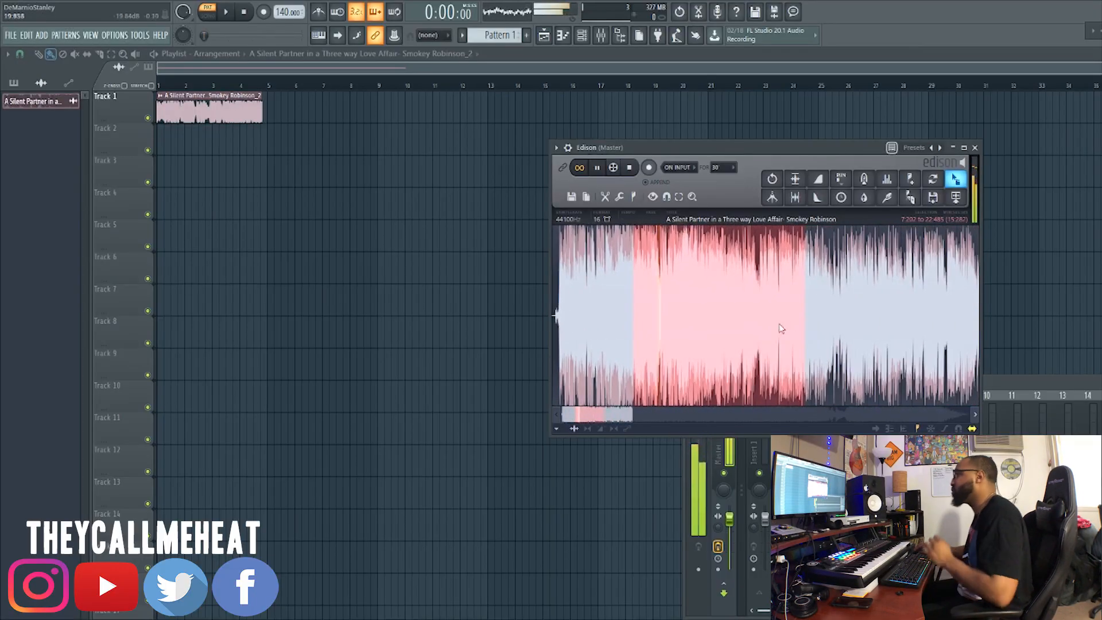
scroll(807, 320, up, 1)
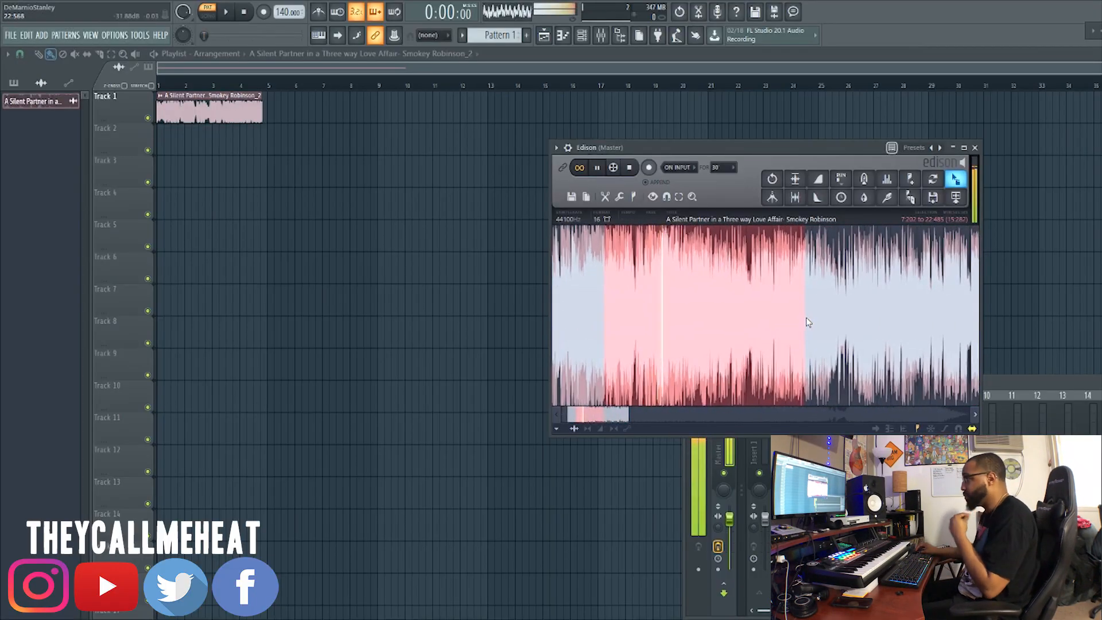
scroll(806, 319, up, 2)
drag(797, 318, 695, 324)
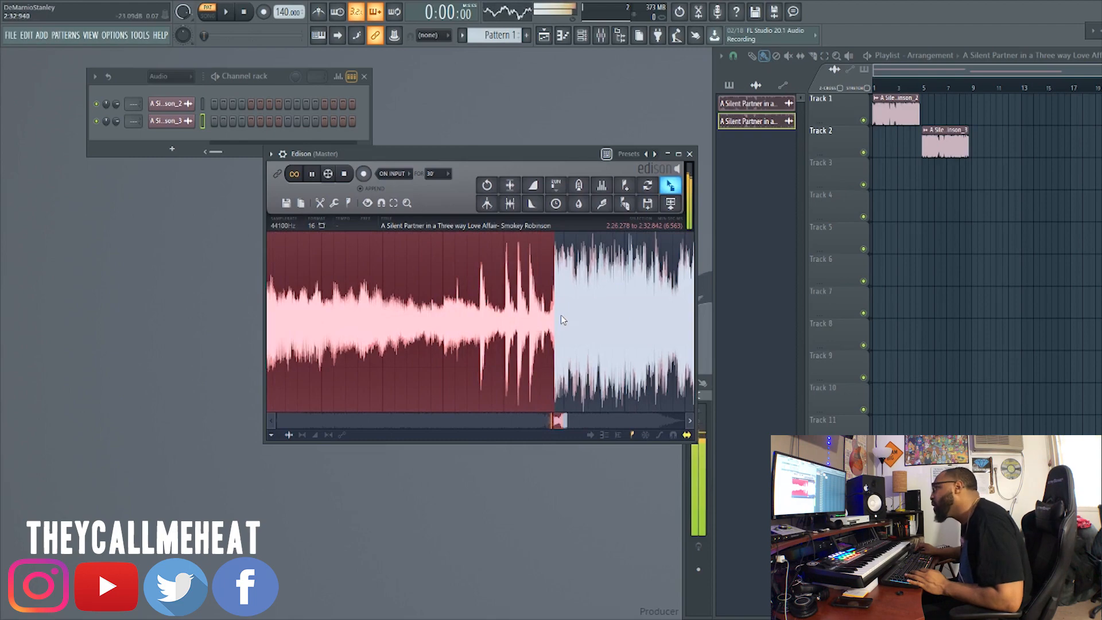
Step: Audition the looping selection from 2:26.278 and inspect its end point closely at the transition into the louder passage
scroll(563, 320, up, 10)
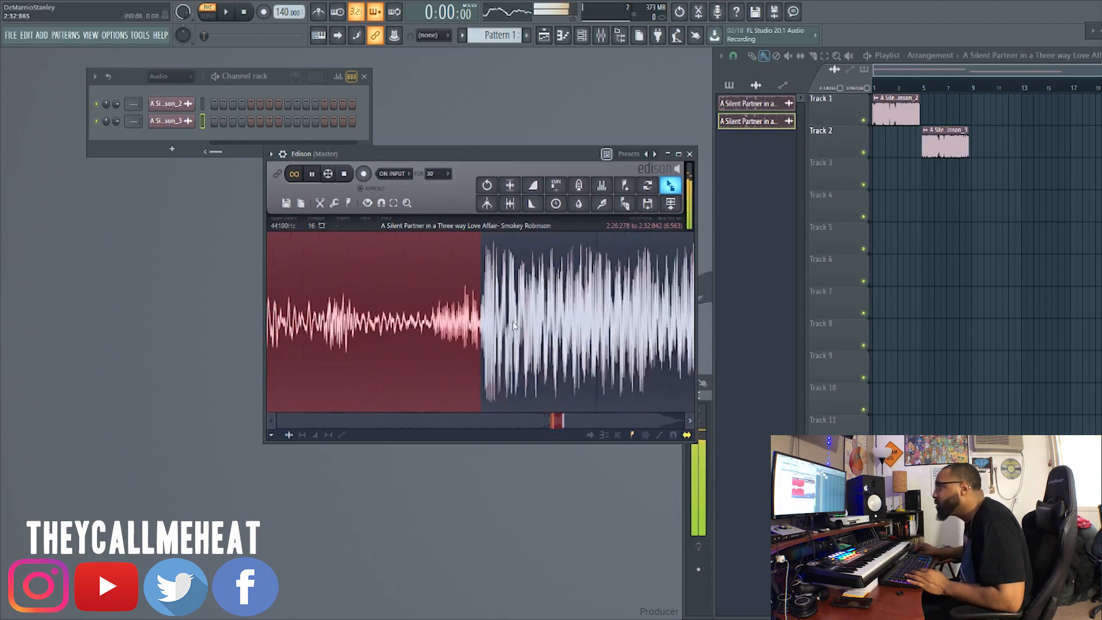
scroll(511, 330, down, 10)
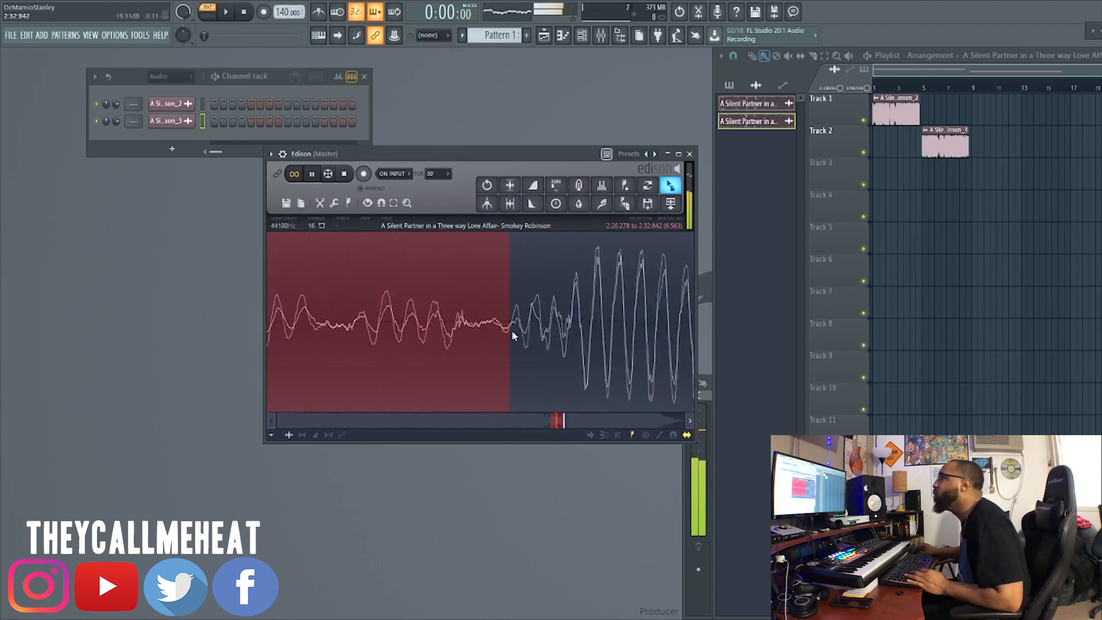
scroll(536, 334, down, 6)
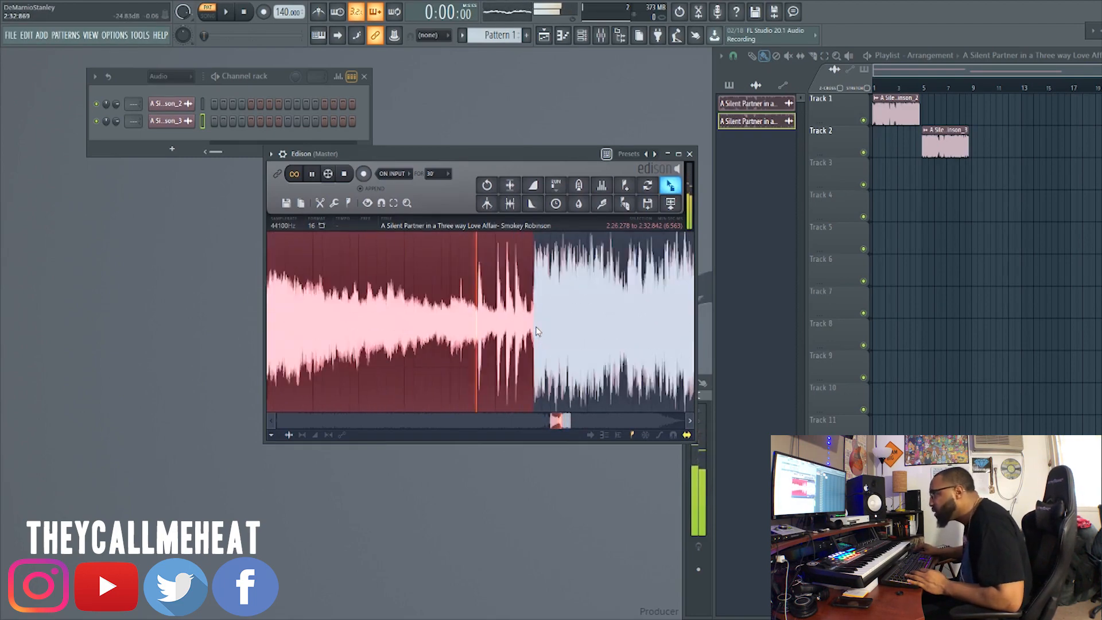
key(space)
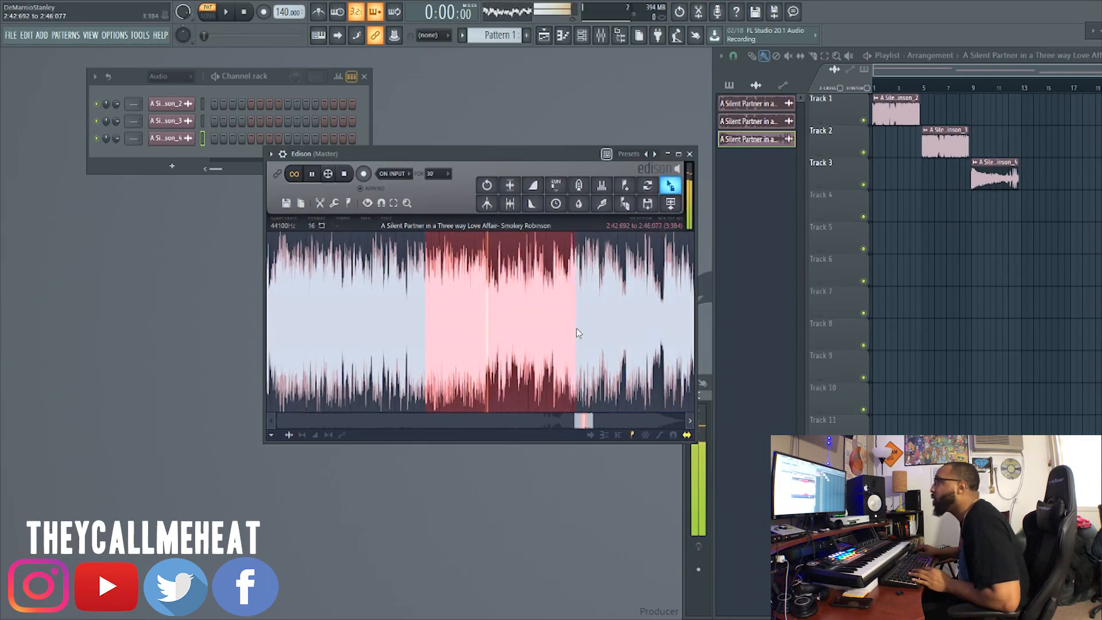
Step: Trim the end of the looping selection that starts at 2:42.692 to about 2:45.95
drag(576, 333, 571, 332)
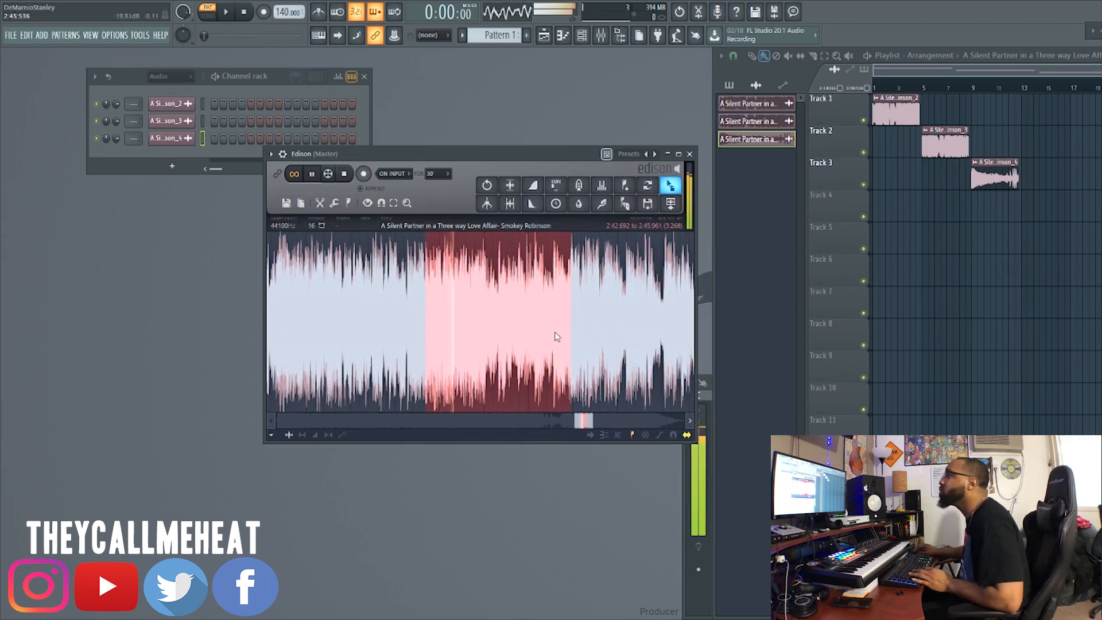
scroll(591, 339, up, 5)
scroll(487, 336, up, 2)
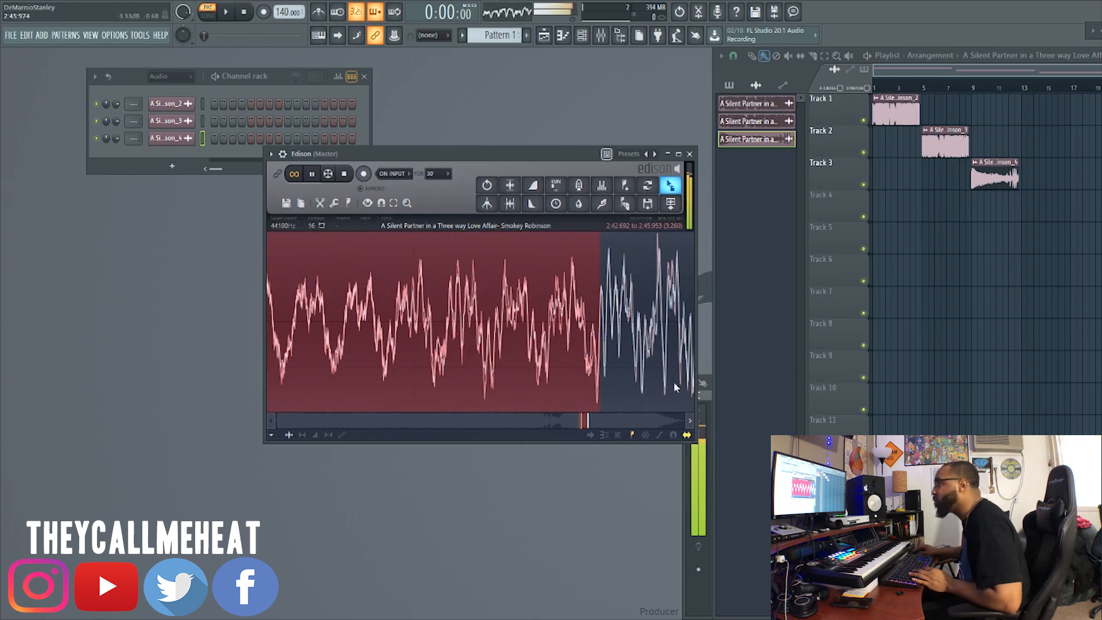
scroll(613, 368, up, 3)
drag(603, 352, 595, 363)
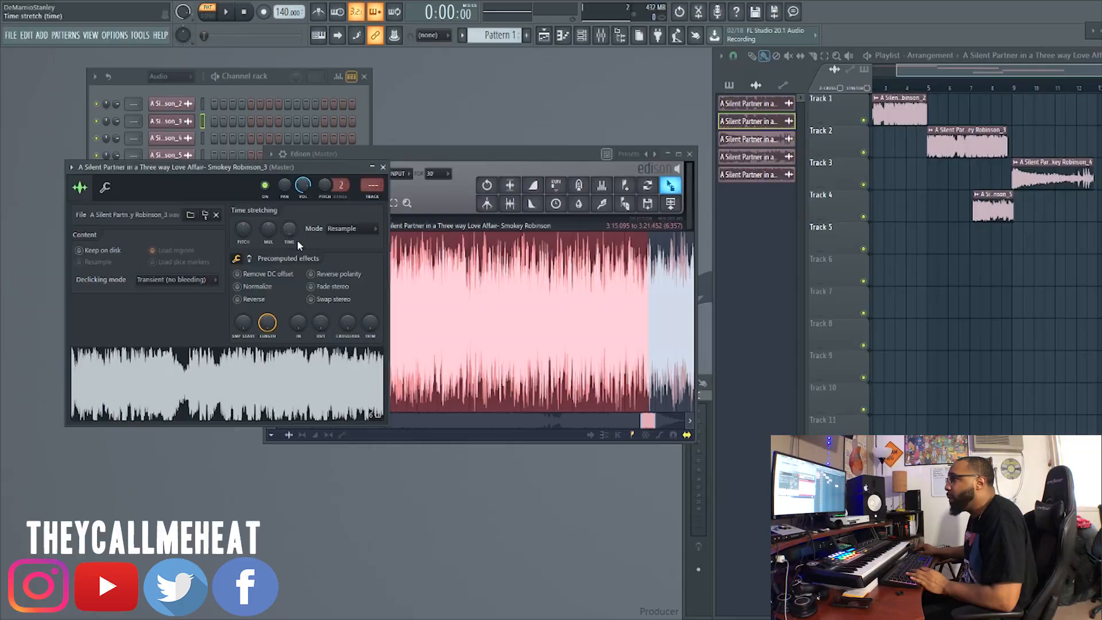
Step: Set the time-stretch length of the Smokey Robinson_3 sample on Track 2 to 4 bars
drag(289, 229, 289, 235)
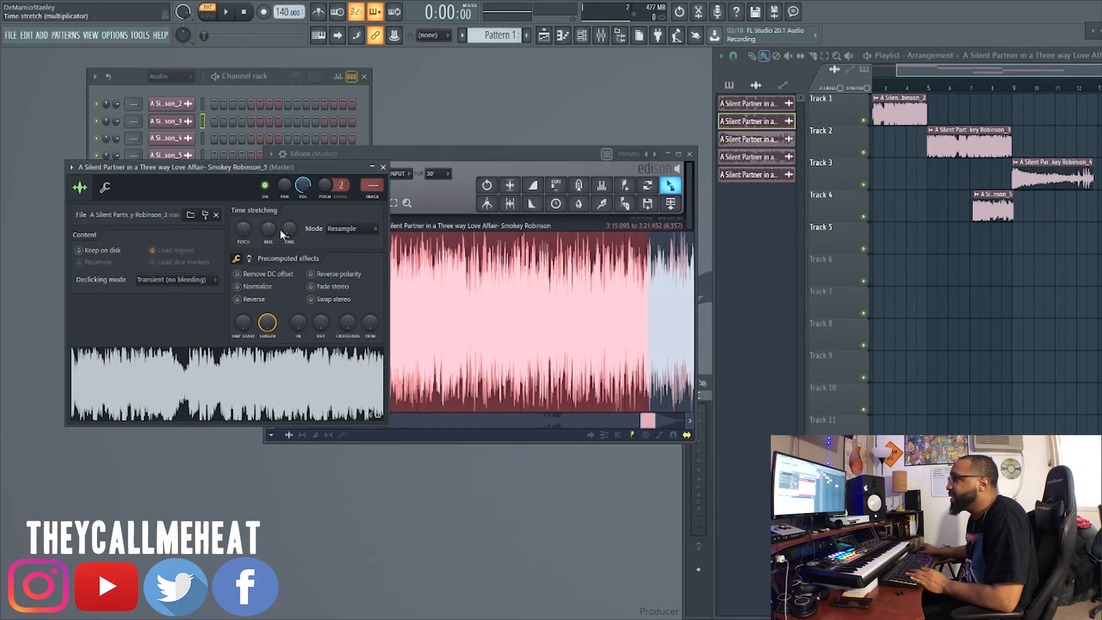
right_click(290, 237)
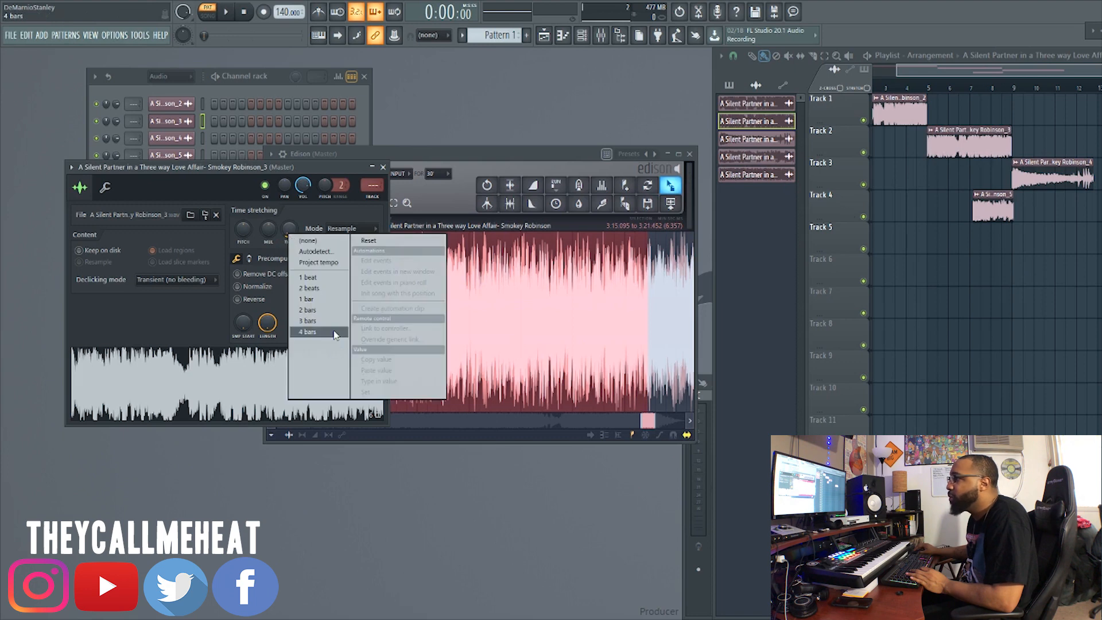
click(336, 333)
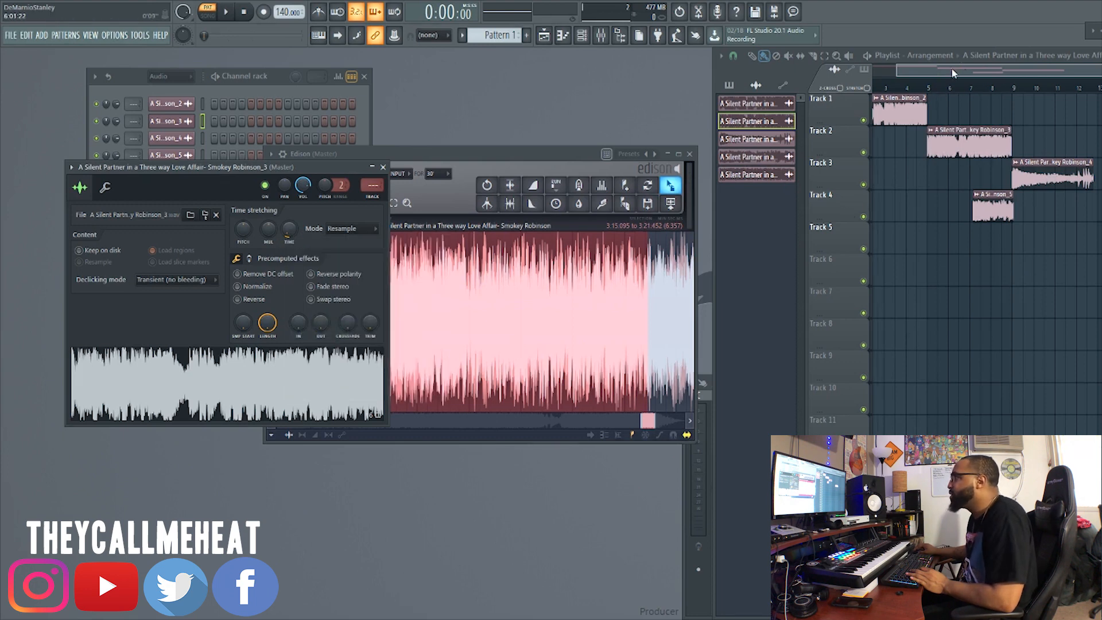
Step: Set the time-stretch length of the Smokey Robinson_4 sample on Track 3 to 4 bars
drag(954, 73, 929, 75)
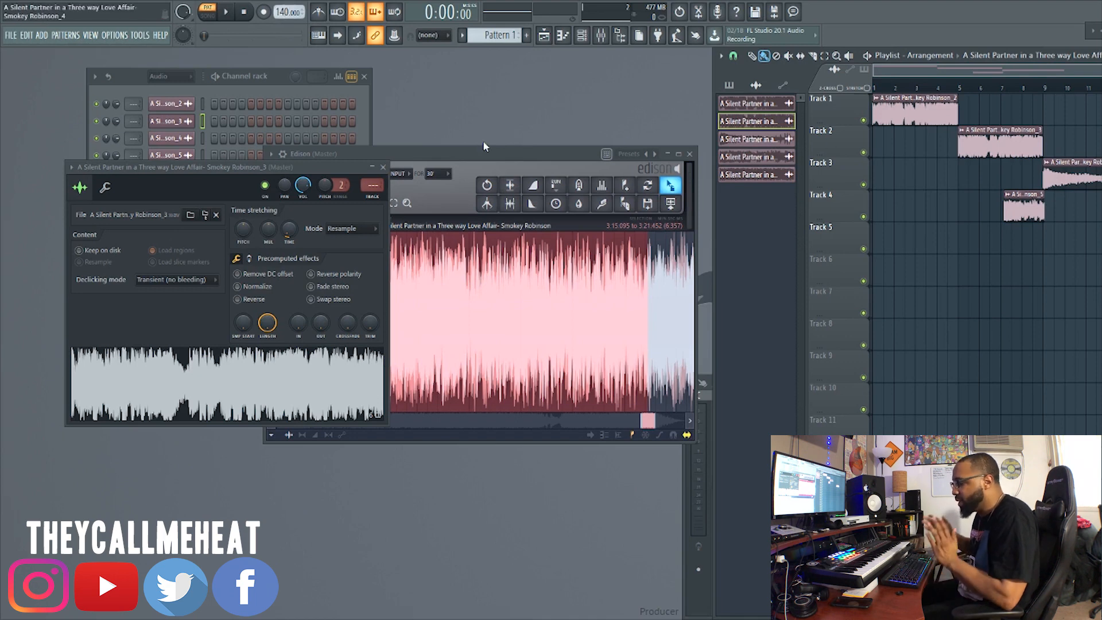
double_click(1071, 176)
right_click(305, 244)
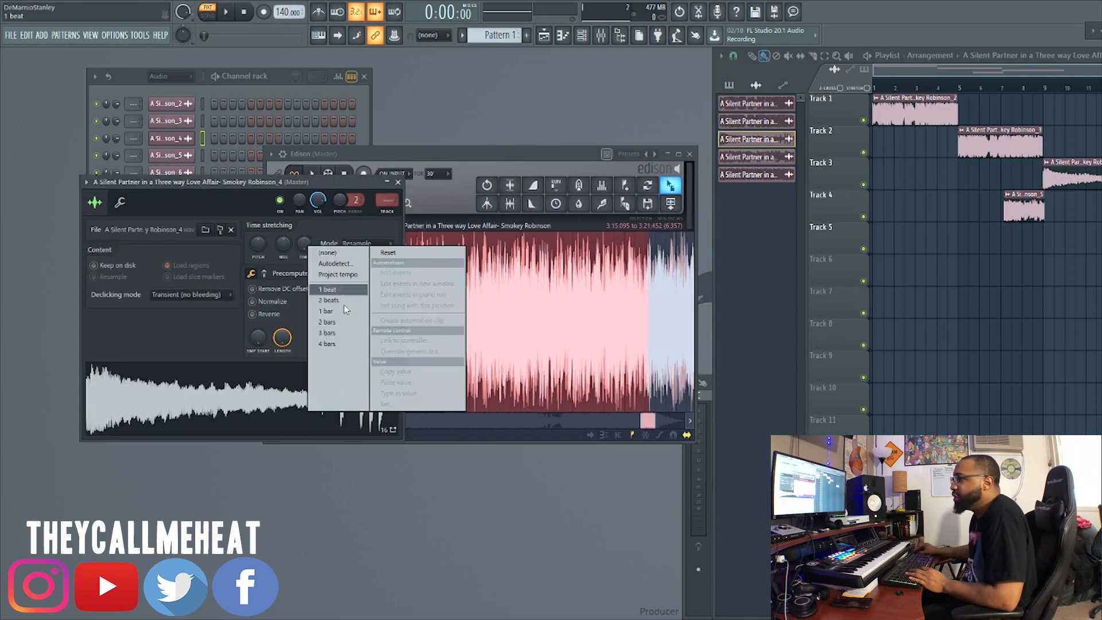
click(341, 344)
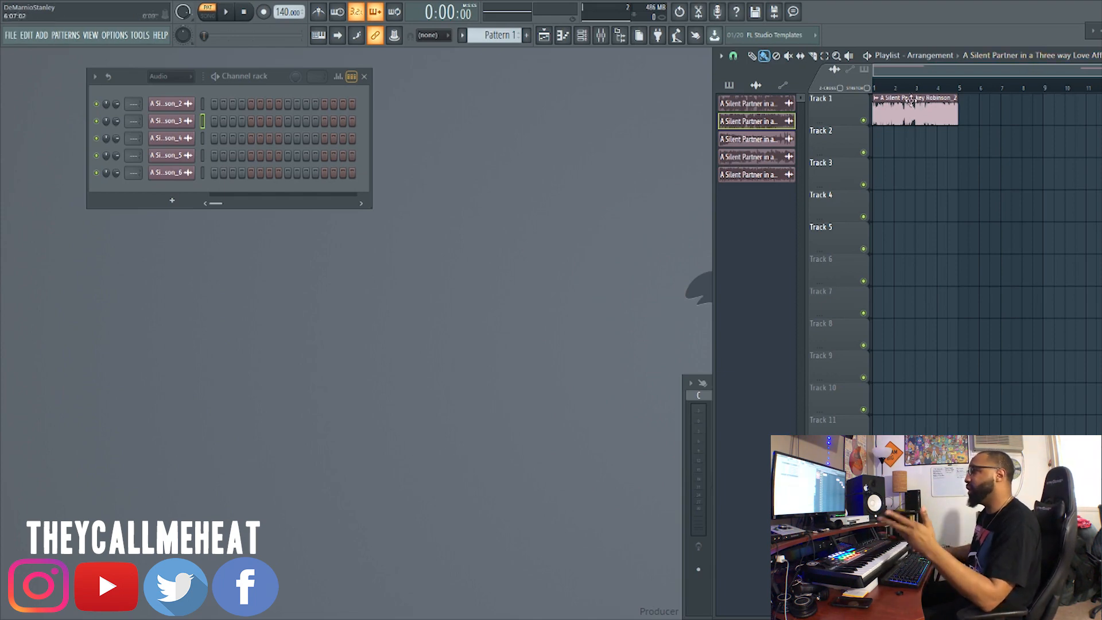
Step: Review the available time-stretching modes in the settings of the Smokey Robinson_3 sample, then close them
click(187, 122)
click(364, 228)
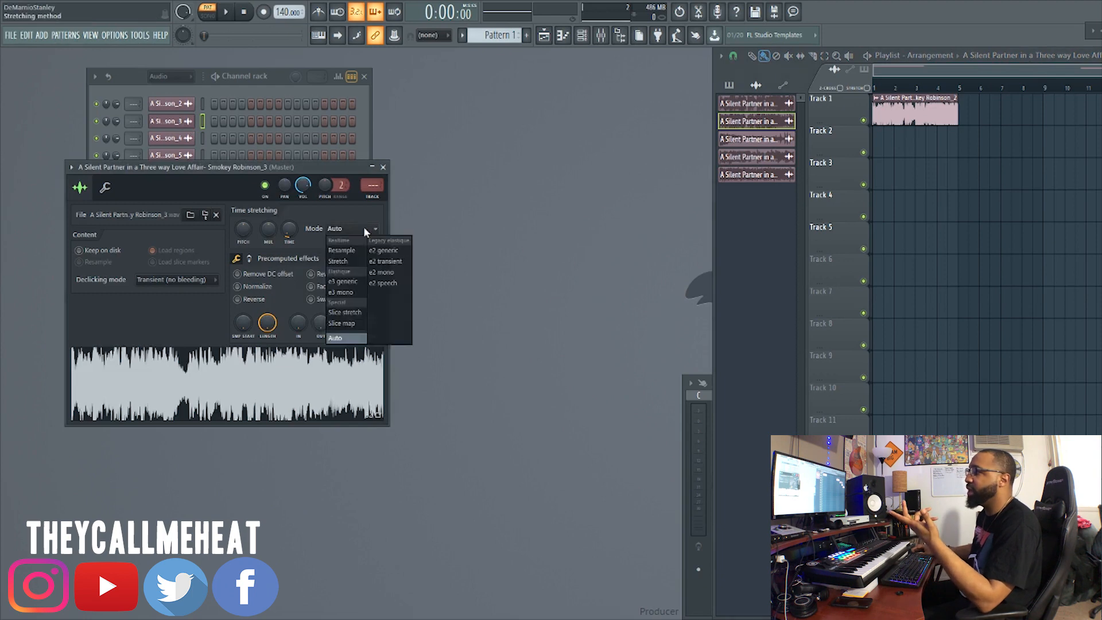
click(401, 170)
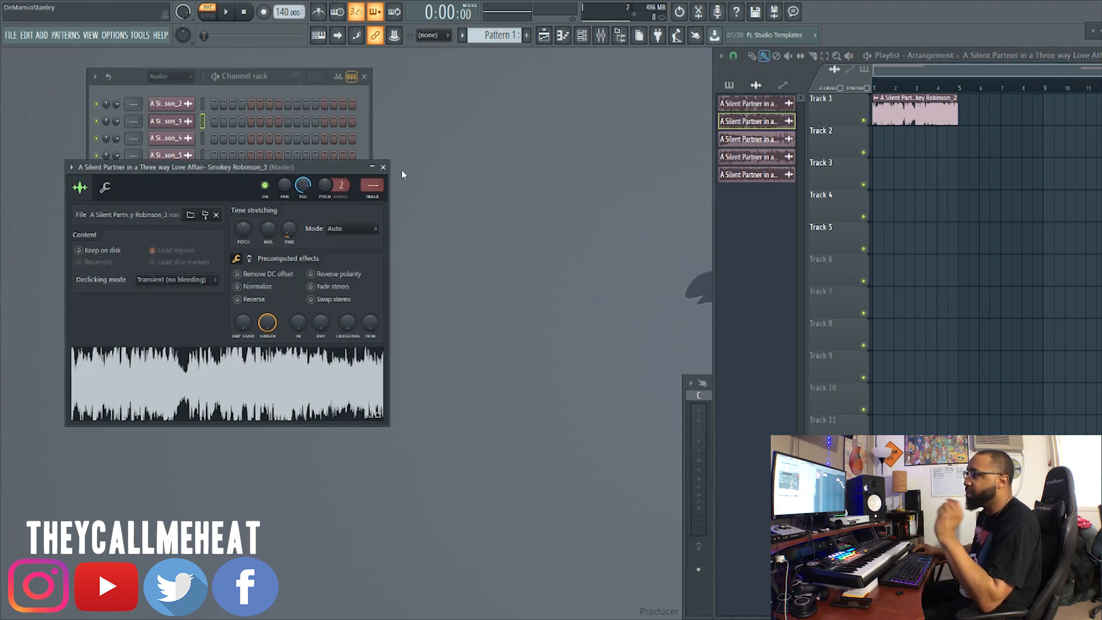
click(383, 168)
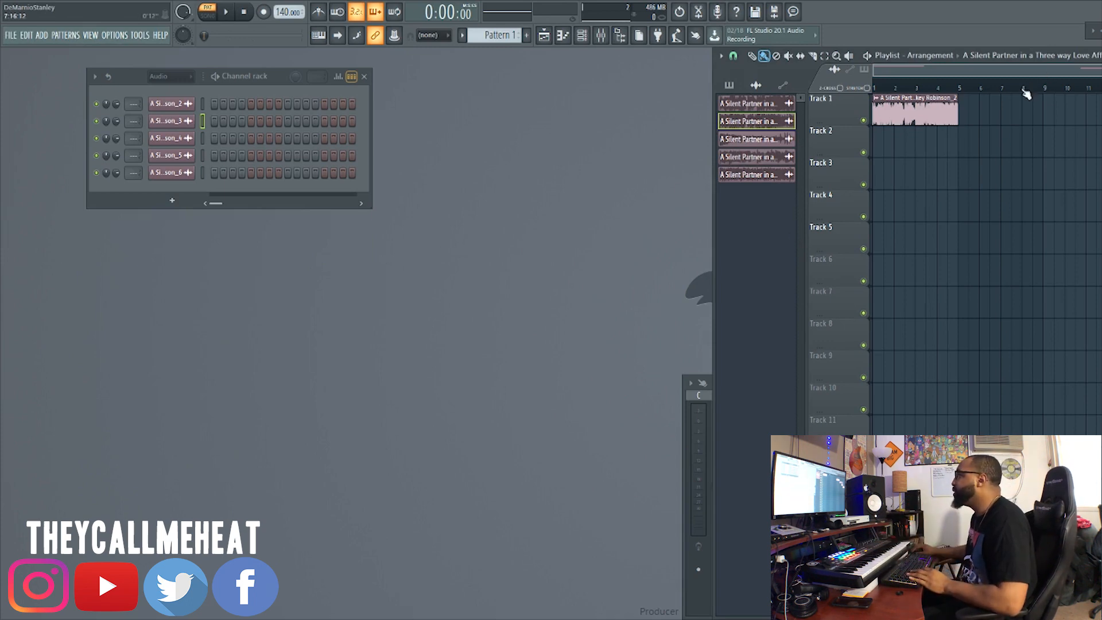
Step: Duplicate the Track 1 sample clip directly after the original, starting at bar 5
scroll(1025, 90, up, 3)
drag(1034, 75, 807, 73)
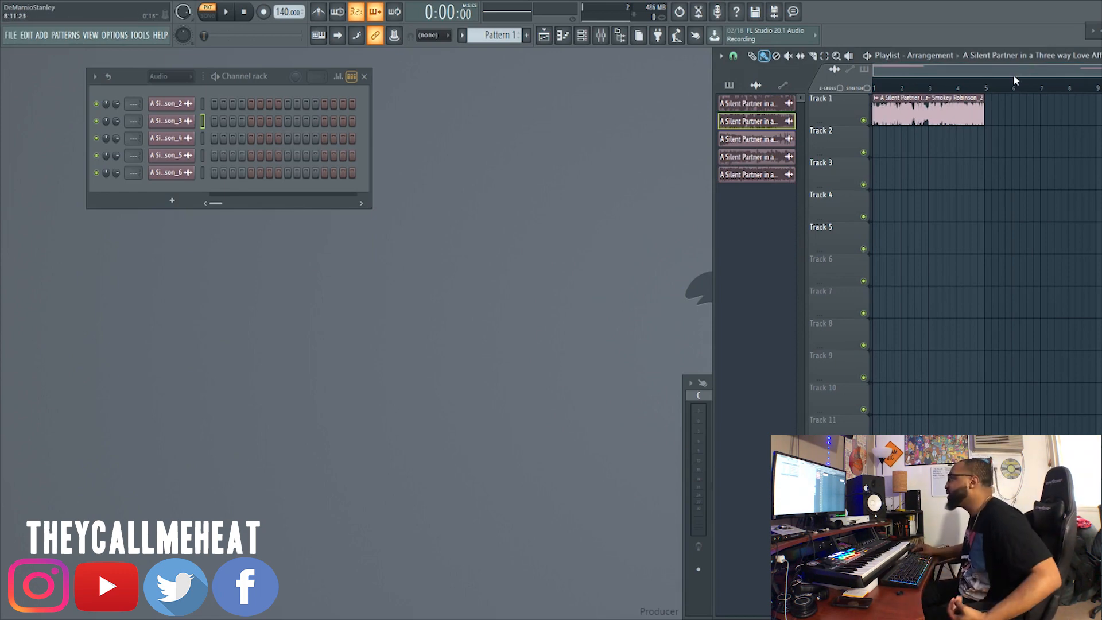
scroll(990, 89, down, 2)
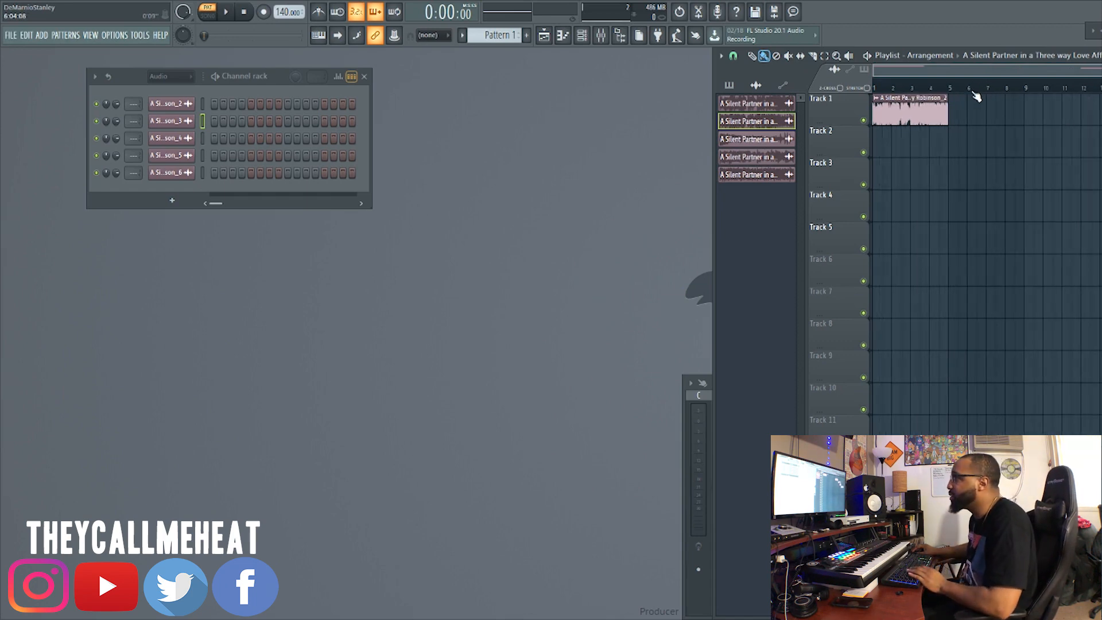
scroll(974, 94, up, 2)
drag(909, 115, 1028, 116)
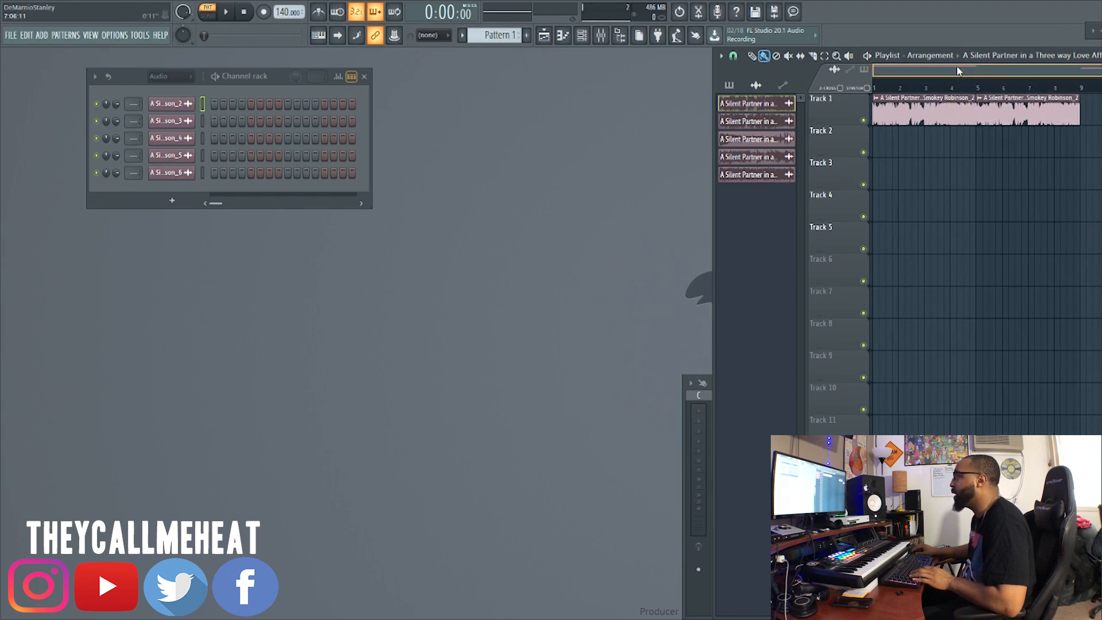
Step: Switch playback to song mode and play the arranged sample clips, following them along the playlist
click(210, 17)
key(space)
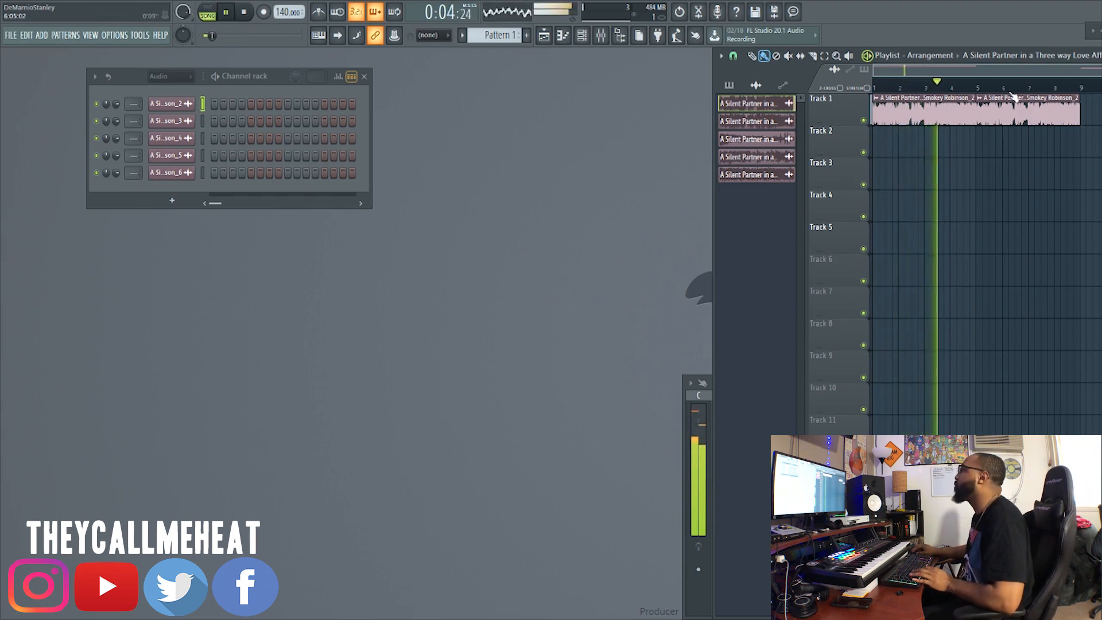
scroll(1014, 94, up, 1)
drag(1010, 73, 821, 84)
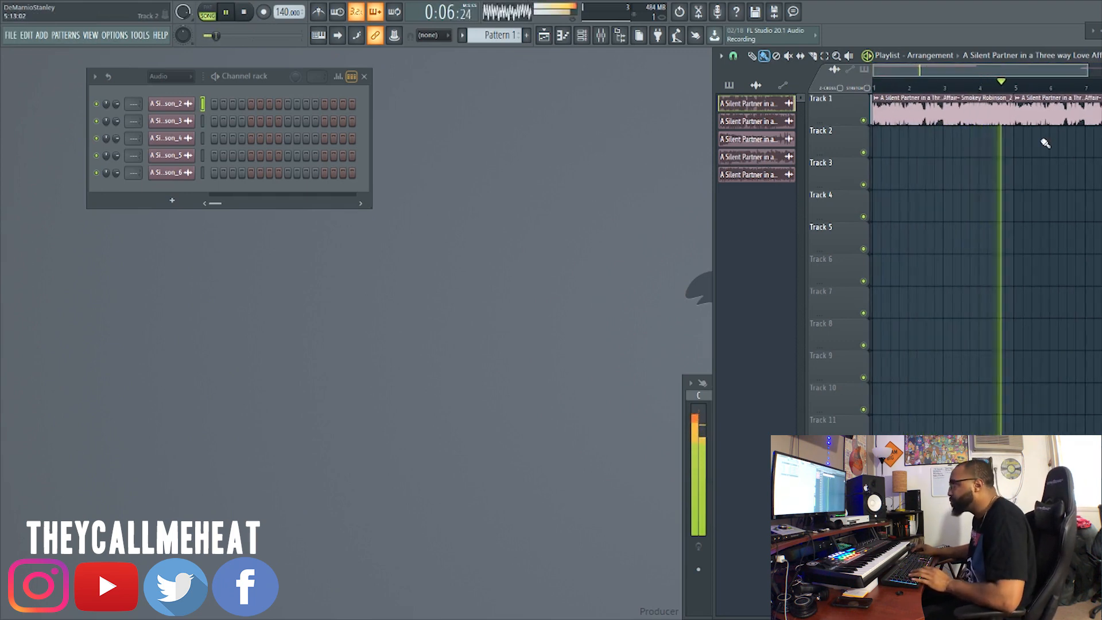
scroll(1081, 92, down, 2)
scroll(1081, 91, down, 1)
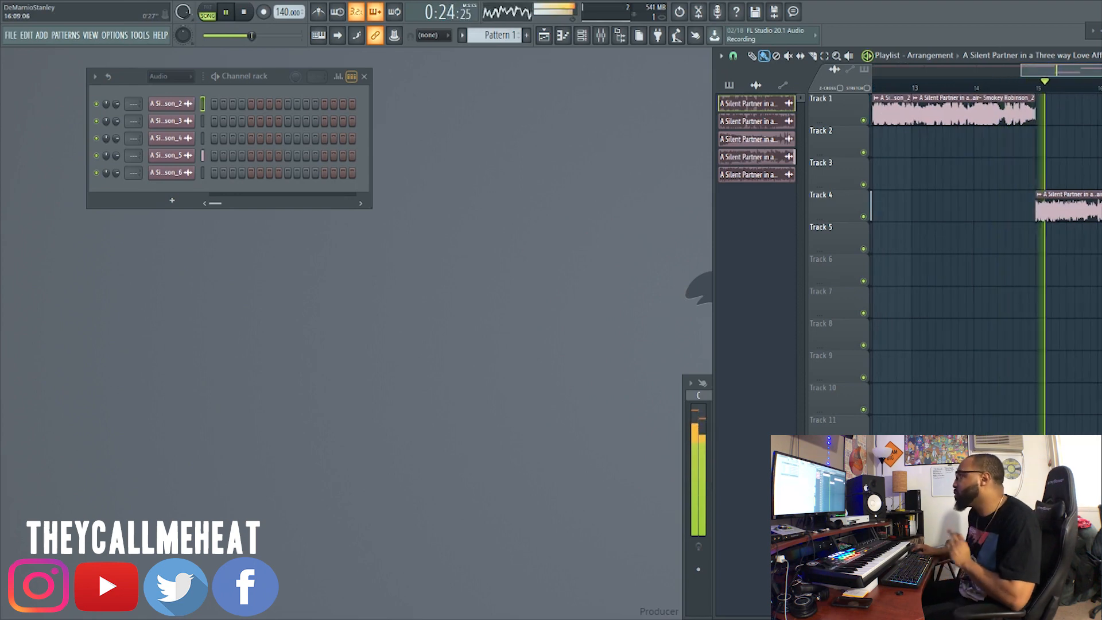
scroll(986, 264, down, 1)
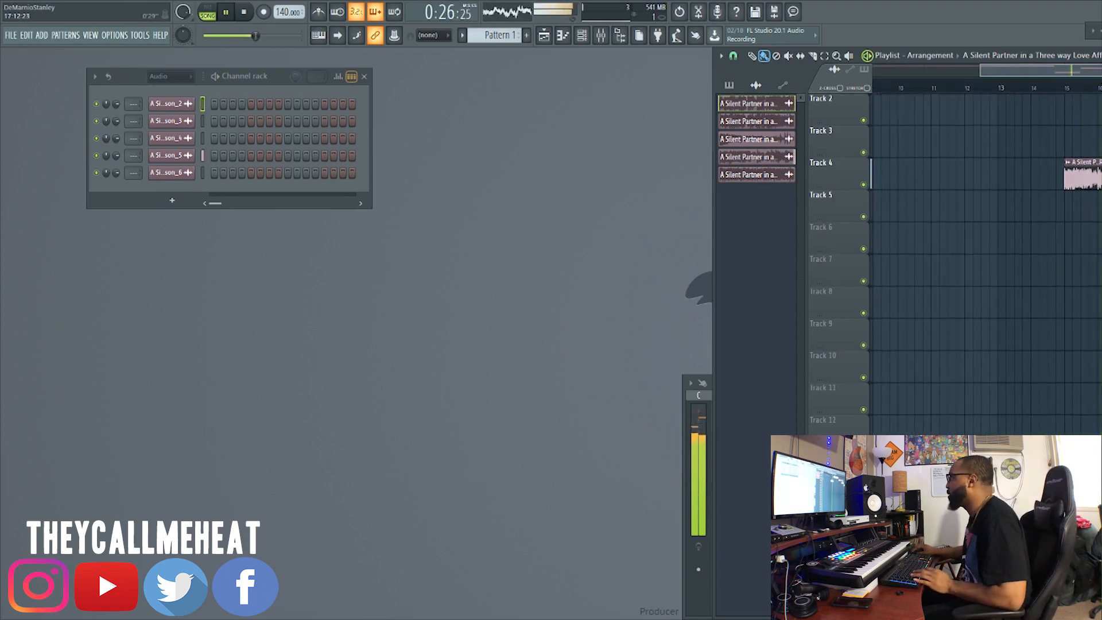
scroll(987, 264, down, 2)
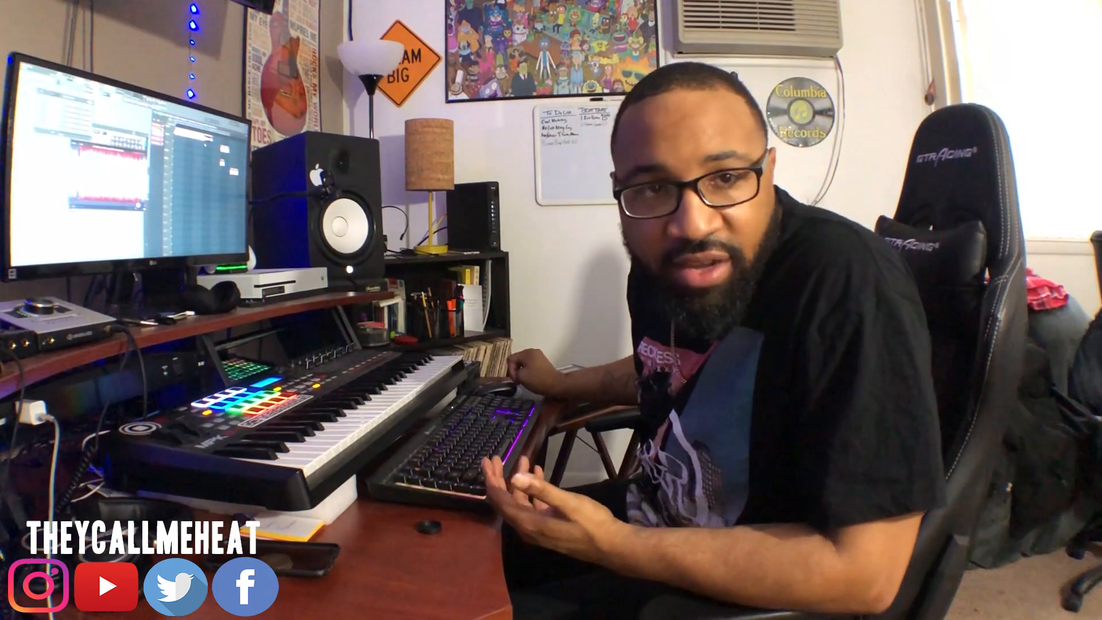